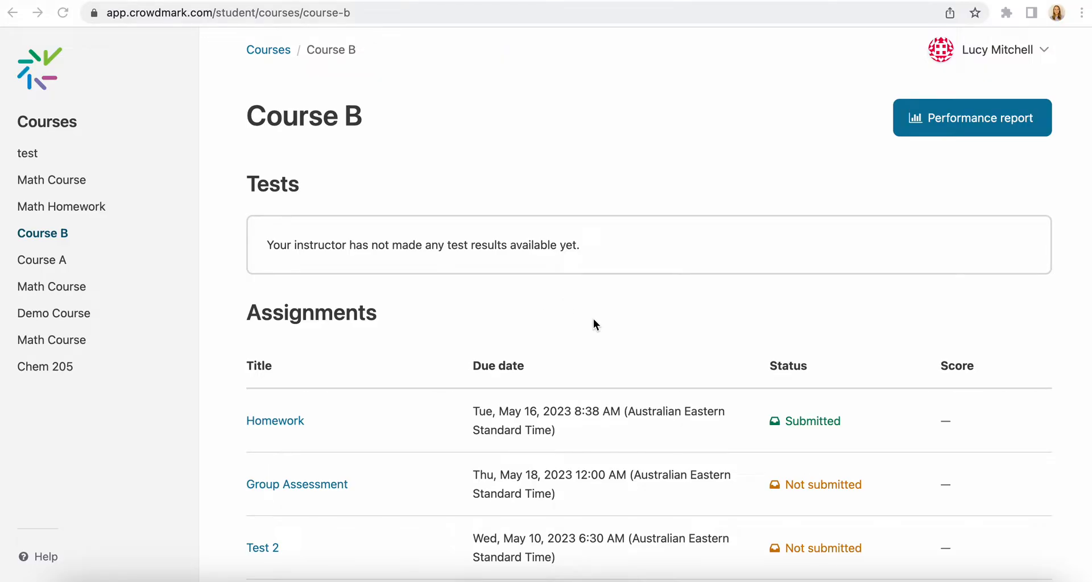
{"action": "scroll", "coordinate": [595, 324], "scroll_direction": "down", "scroll_amount": 3}
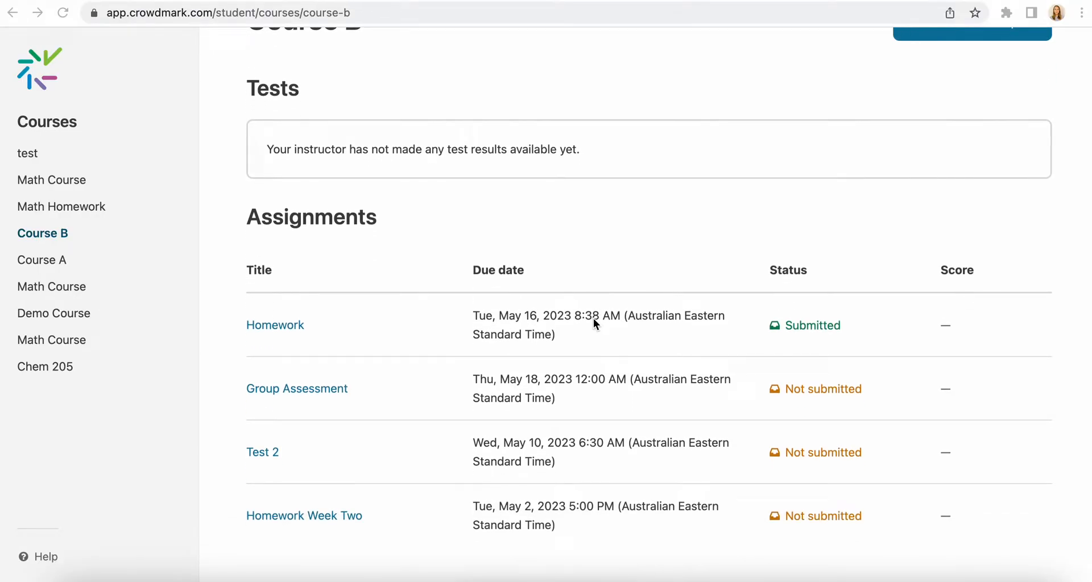
Step: Open the Group Assessment assignment from the Assignments table
{"action": "left_click", "coordinate": [299, 388]}
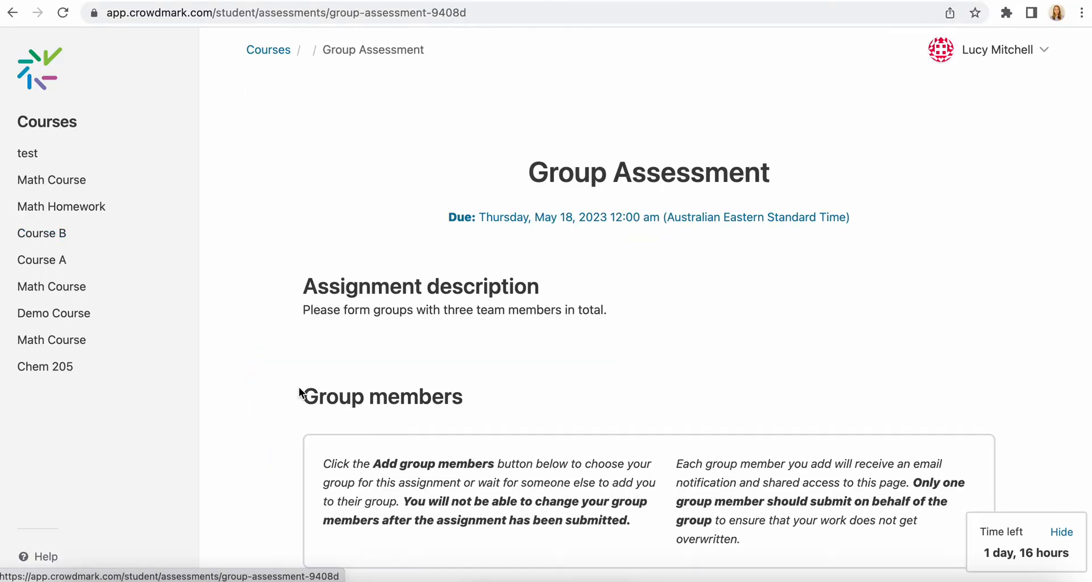
{"action": "scroll", "coordinate": [551, 321], "scroll_direction": "down", "scroll_amount": 3}
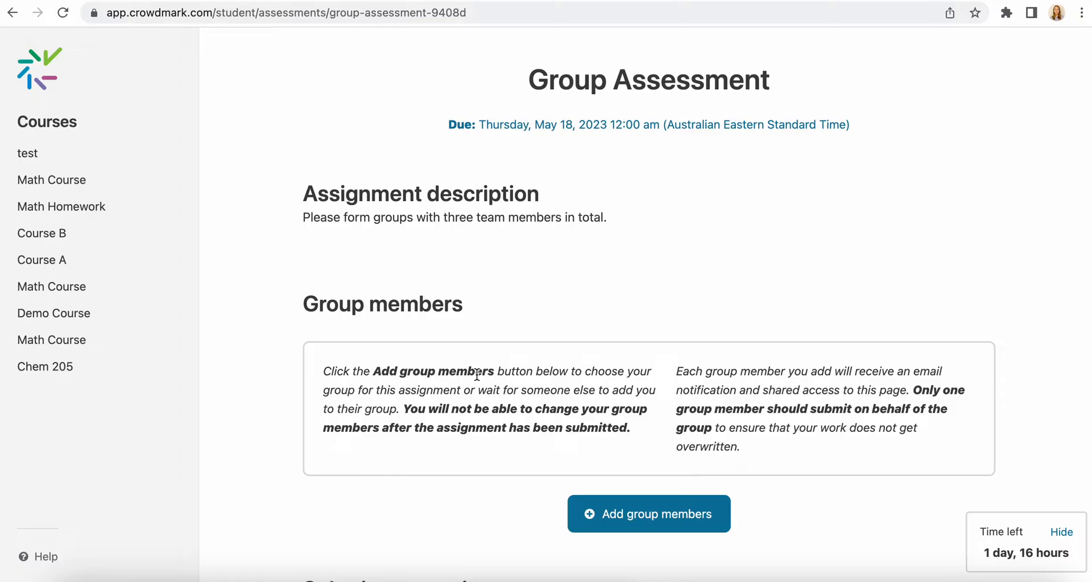
{"action": "scroll", "coordinate": [477, 376], "scroll_direction": "down", "scroll_amount": 3}
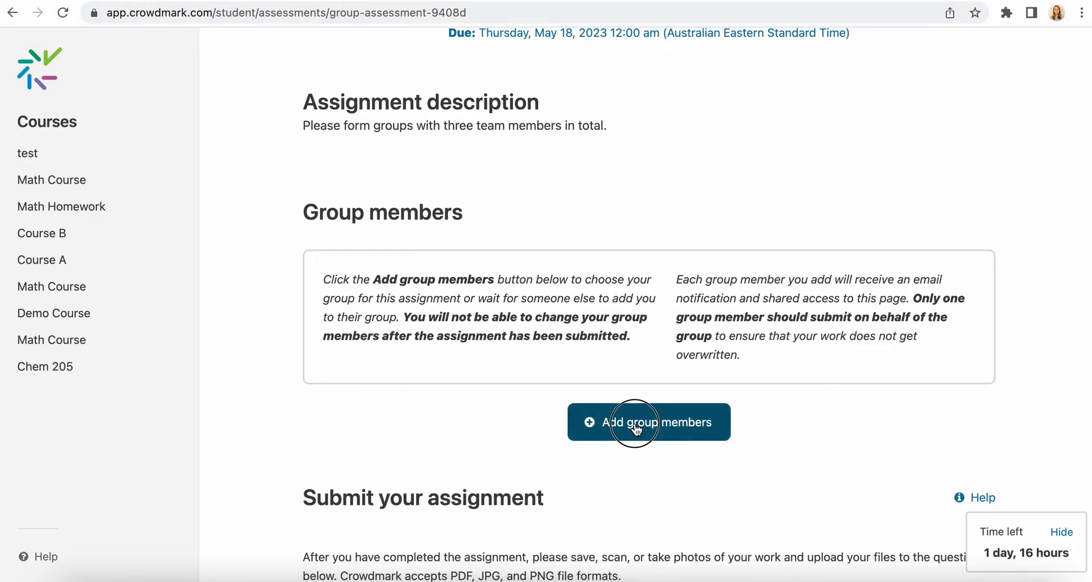
Step: Search and add two classmates, including Charles Darwin, then save the three-person group
{"action": "left_click", "coordinate": [634, 425]}
{"action": "left_click", "coordinate": [480, 290]}
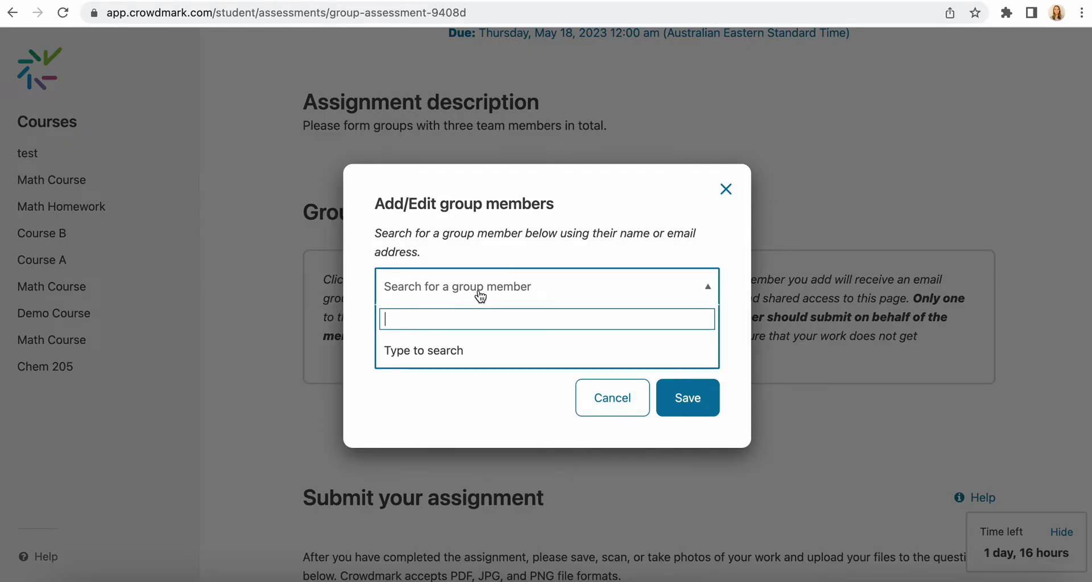
{"action": "type", "text": "am"}
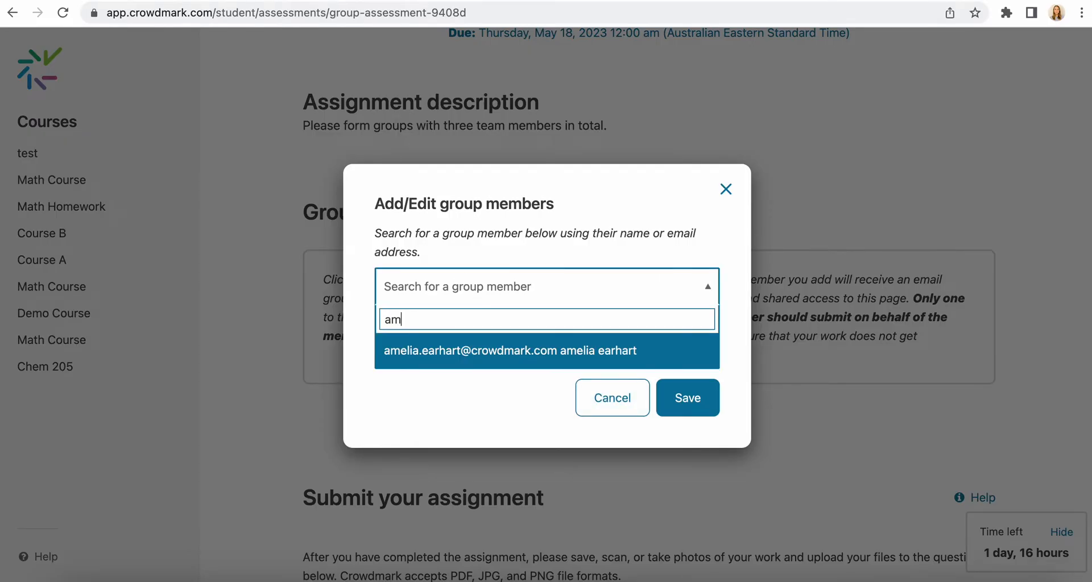
{"action": "left_click", "coordinate": [493, 354]}
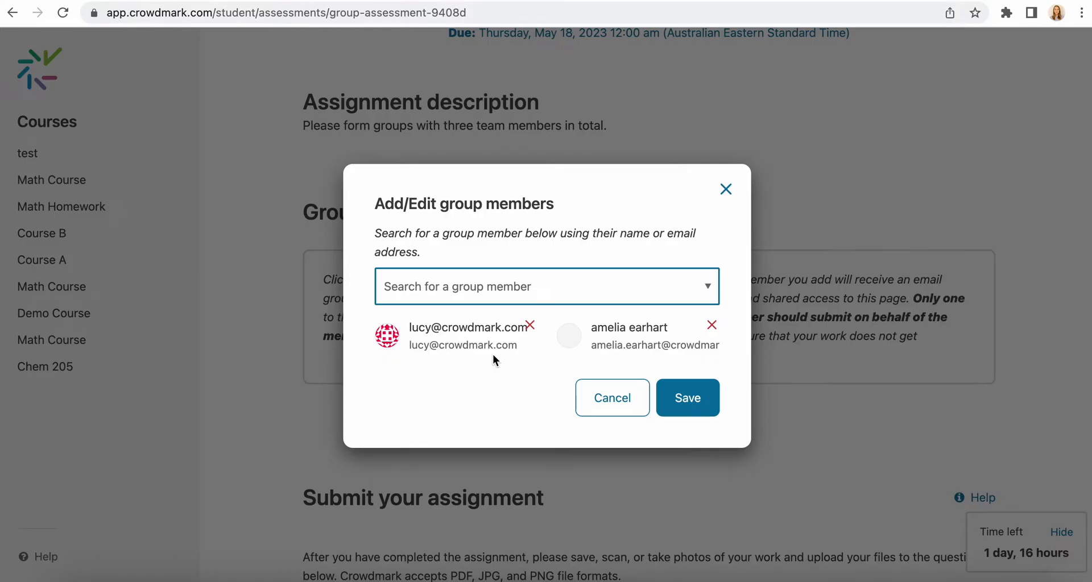
{"action": "left_click", "coordinate": [465, 286]}
{"action": "type", "text": "ch"}
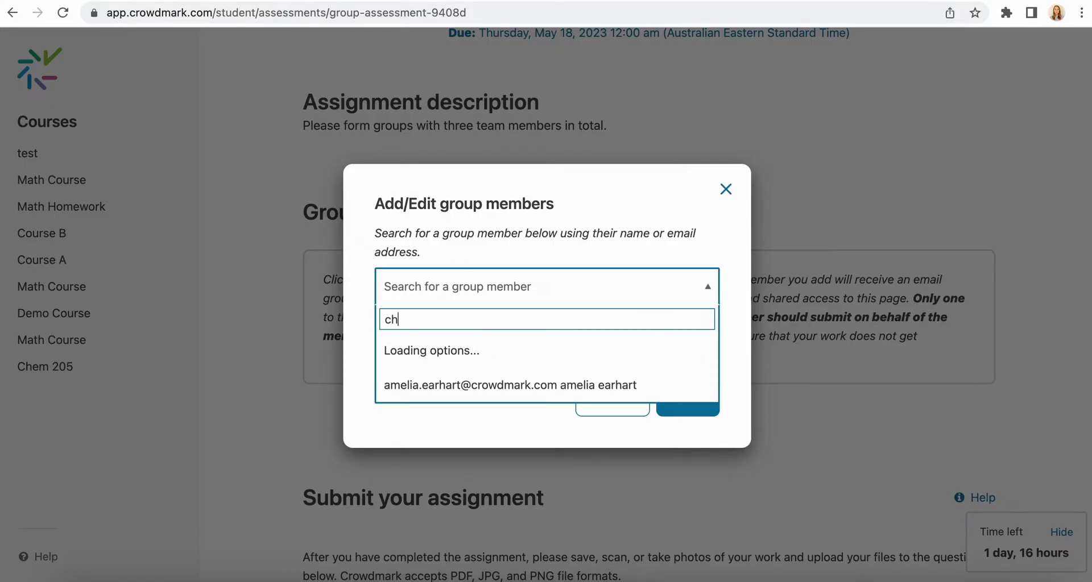
{"action": "left_click", "coordinate": [478, 352]}
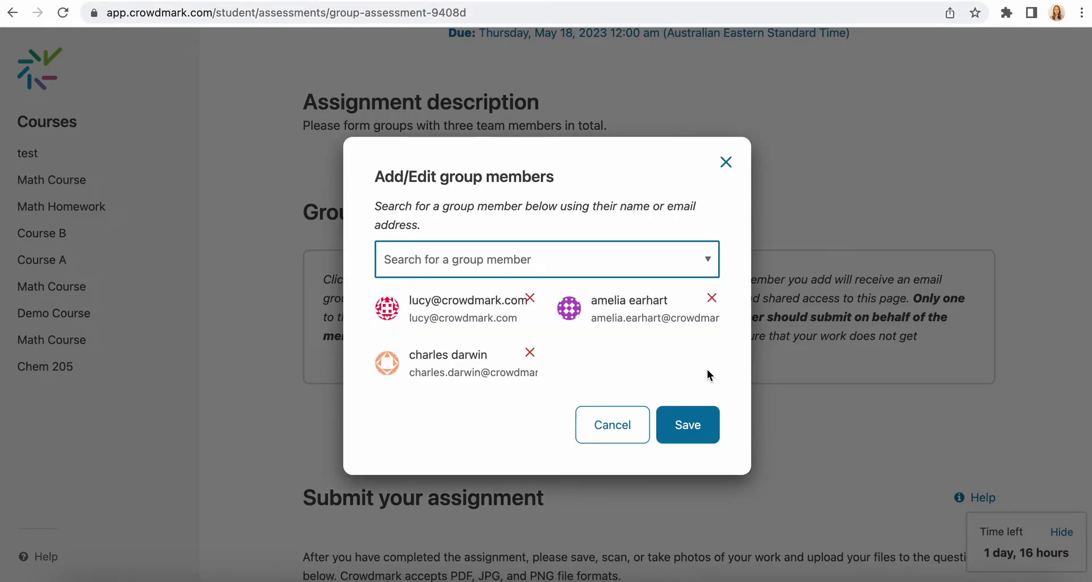
{"action": "left_click", "coordinate": [691, 427]}
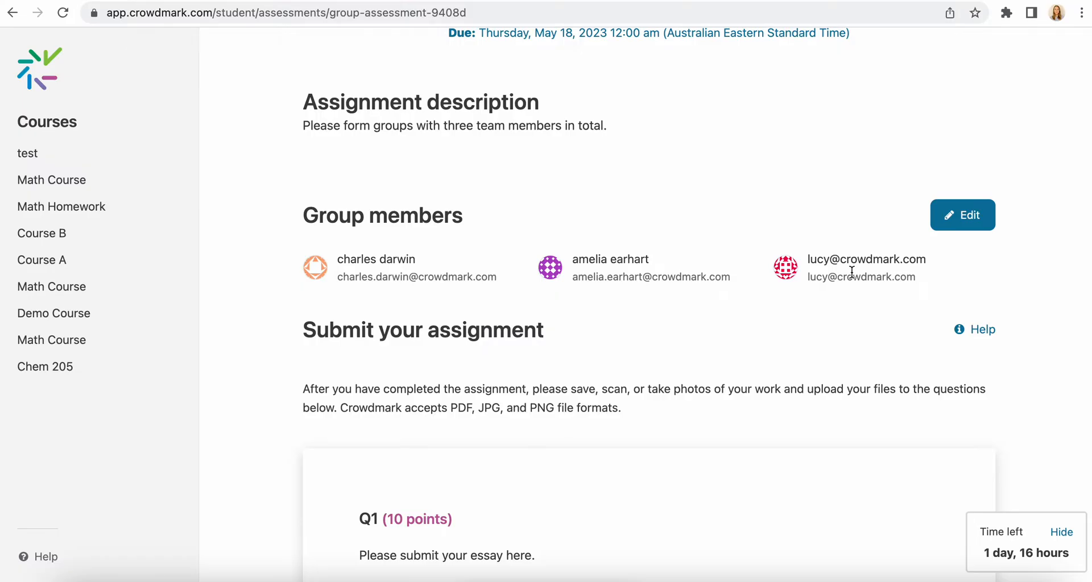
Step: Edit the group to remove Charles Darwin, leaving Lucy and Amelia Earhart saved
{"action": "left_click", "coordinate": [973, 217]}
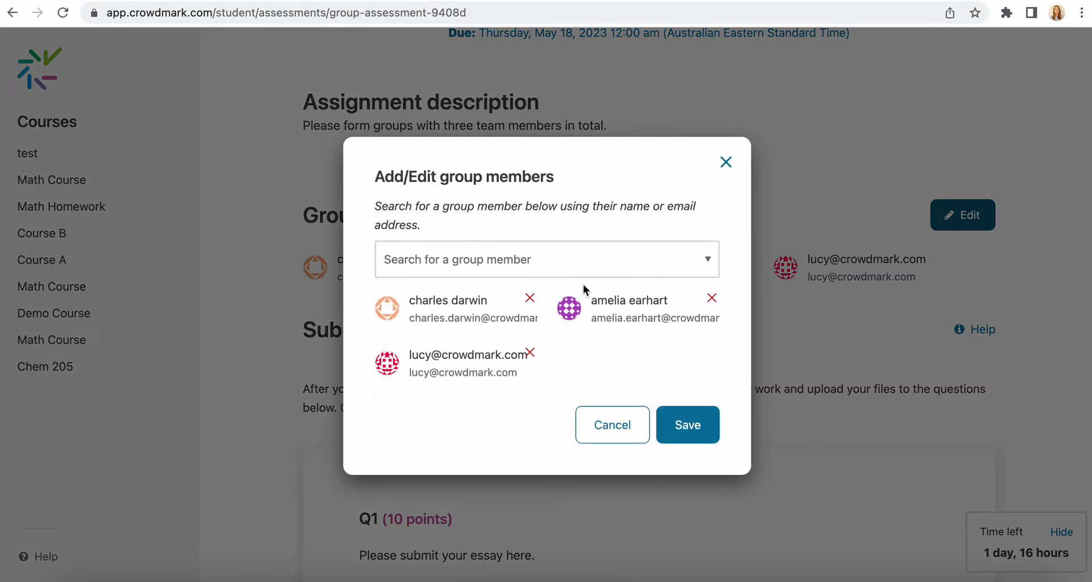
{"action": "left_click", "coordinate": [530, 299]}
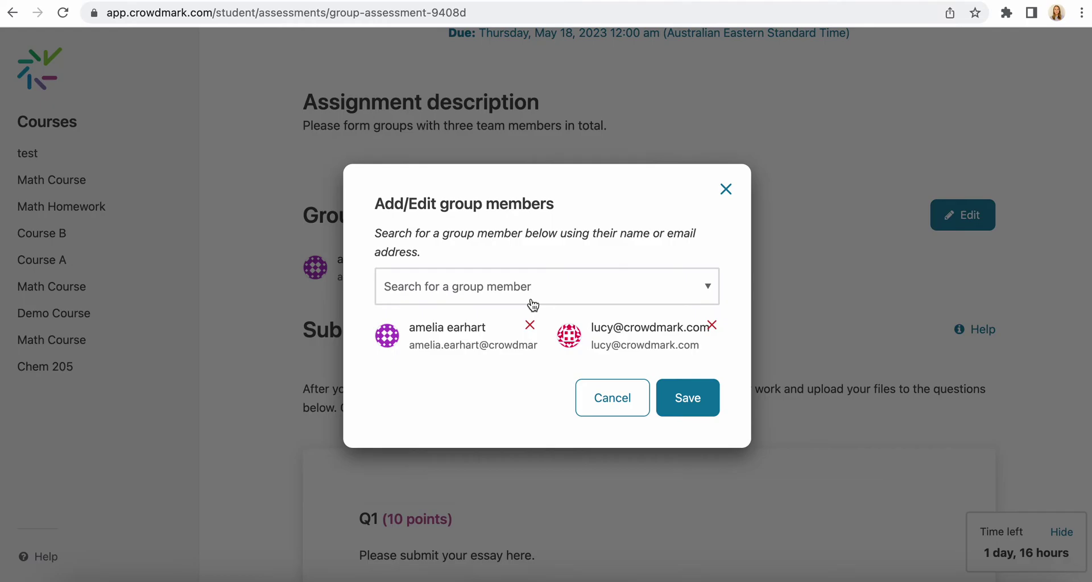
{"action": "left_click", "coordinate": [689, 398]}
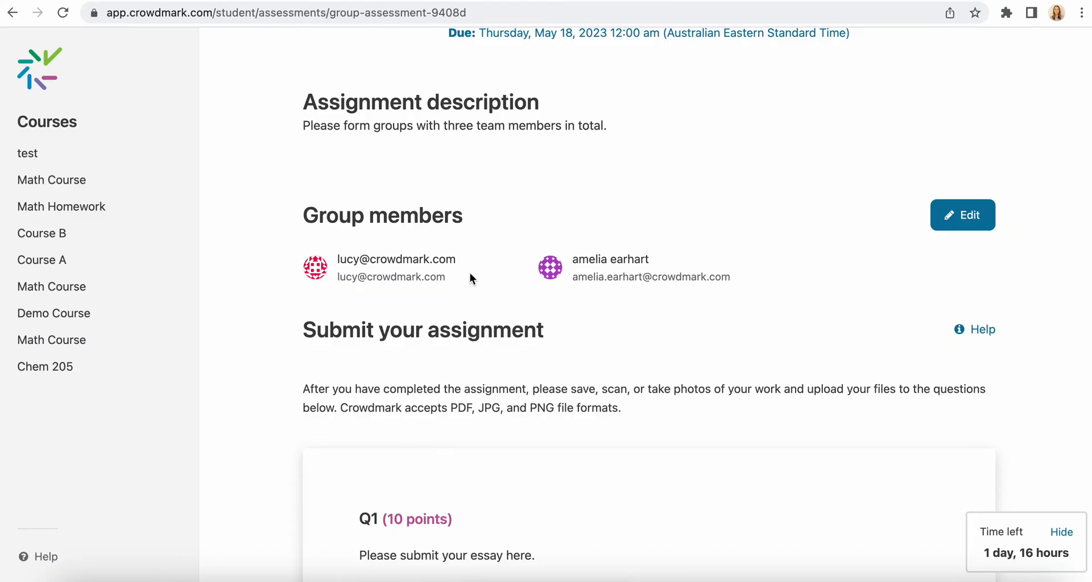
{"action": "scroll", "coordinate": [575, 416], "scroll_direction": "down", "scroll_amount": 2}
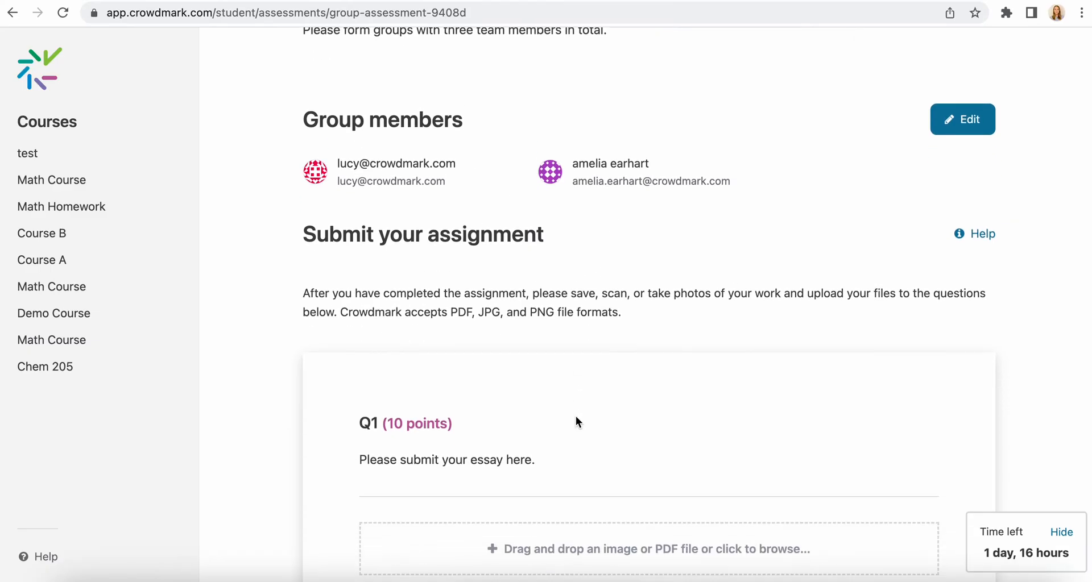
{"action": "scroll", "coordinate": [575, 416], "scroll_direction": "down", "scroll_amount": 2}
{"action": "scroll", "coordinate": [576, 416], "scroll_direction": "down", "scroll_amount": 1}
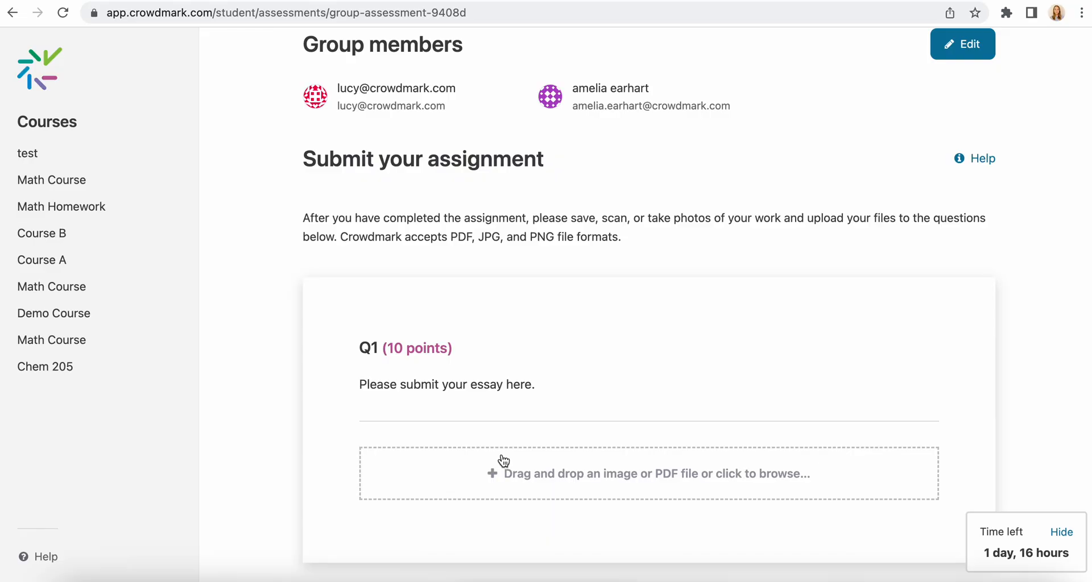
{"action": "scroll", "coordinate": [502, 463], "scroll_direction": "down", "scroll_amount": 3}
{"action": "scroll", "coordinate": [465, 379], "scroll_direction": "down", "scroll_amount": 3}
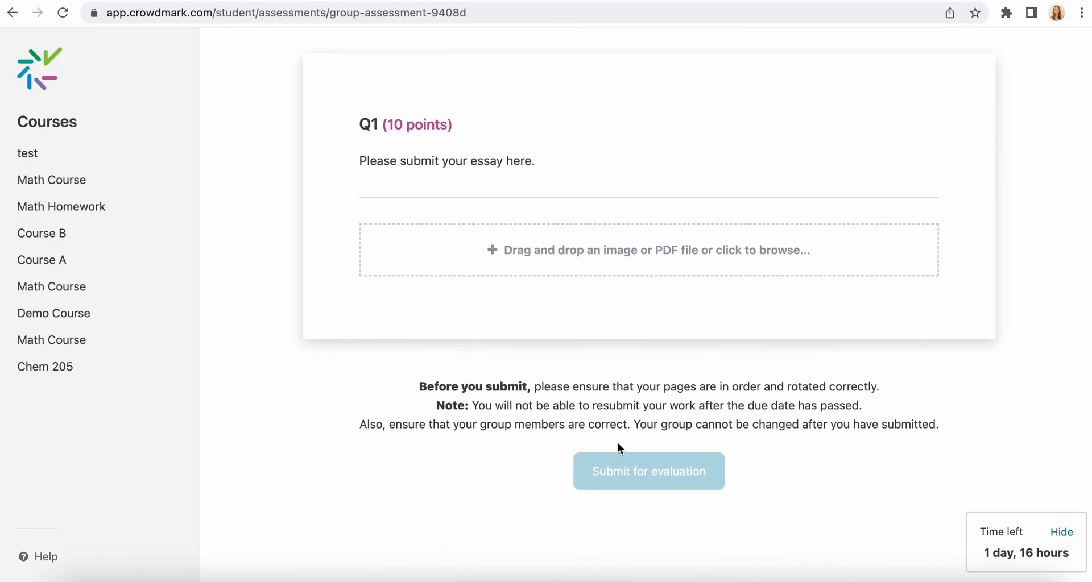